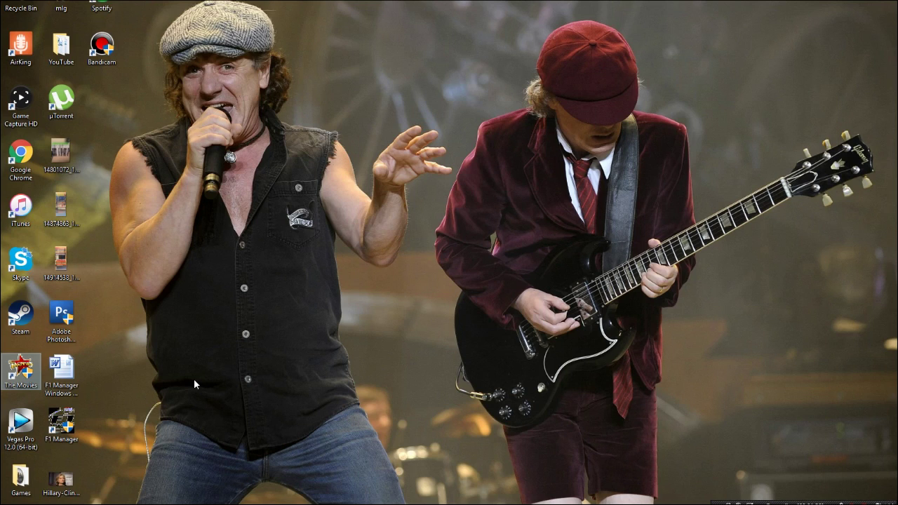
Open This PC in File Explorer and browse the files on the F1m2000 DVD drive
key(super+e)
click(35, 65)
double_click(296, 135)
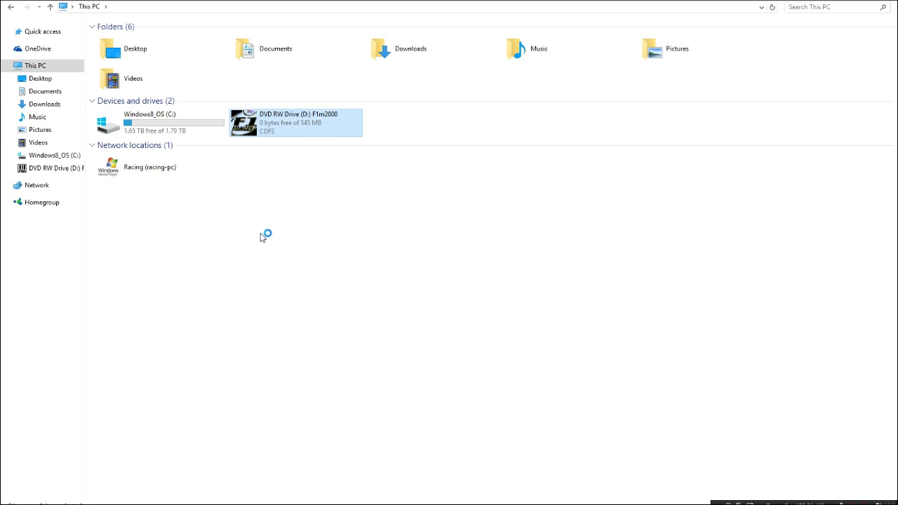
right_click(298, 132)
click(315, 170)
Launch the SETUP application from the files on the F1m2000 disc
scroll(590, 304, down, 1)
scroll(590, 304, down, 1)
click(306, 405)
right_click(311, 407)
click(350, 261)
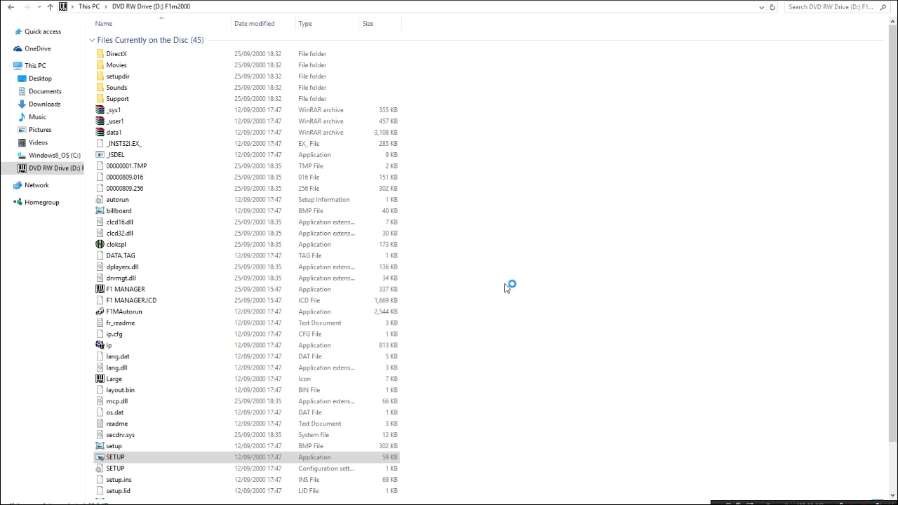
Return to the desktop and select the F1 Manager shortcut
click(462, 265)
click(449, 274)
click(499, 285)
click(69, 79)
key(super+d)
click(61, 423)
Switch to Chrome and download f1_manager_exe.zip from GameCopyWorld using Mirror #01
click(140, 502)
click(266, 286)
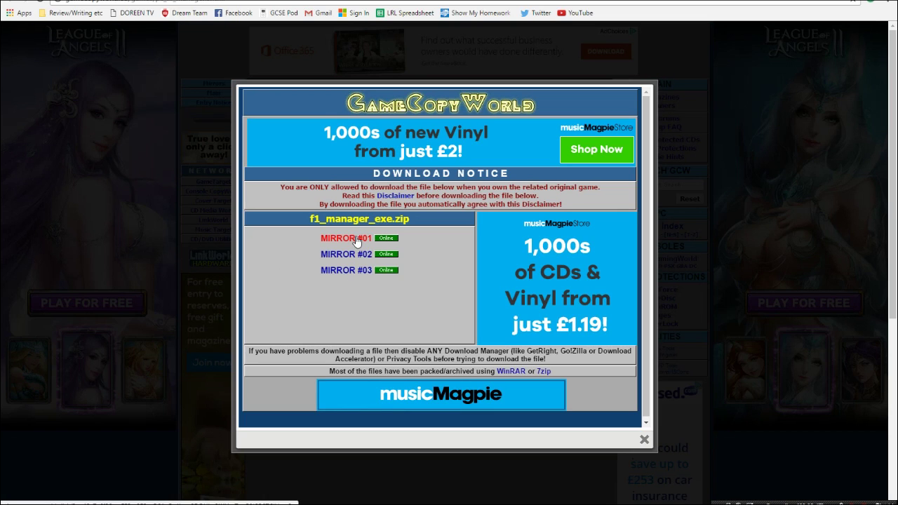
click(347, 239)
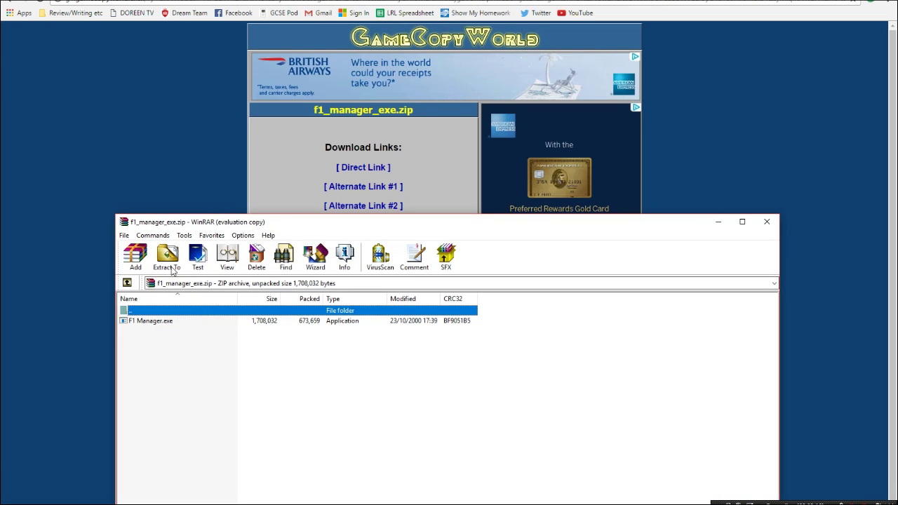
Extract F1 Manager.exe from f1_manager_exe.zip into the Documents folder and close the archive
click(167, 256)
click(504, 390)
drag(475, 270, 439, 156)
click(454, 254)
click(445, 382)
click(761, 224)
Copy the F1 Manager application from the Documents folder in File Explorer
key(super+e)
click(50, 91)
right_click(144, 208)
click(167, 390)
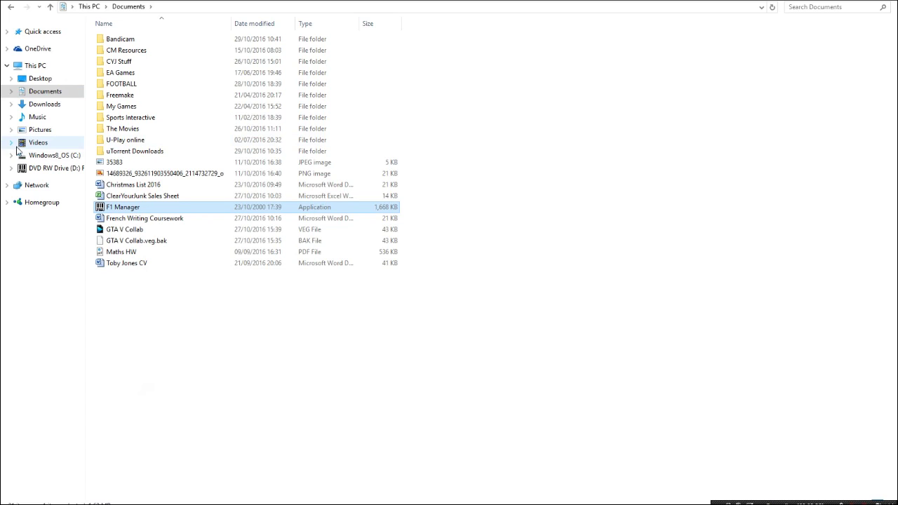
right_click(137, 210)
click(170, 395)
Paste the copied application into the F1 Manager folder under Program Files (x86), EA SPORTS on the C: drive
click(42, 155)
double_click(167, 117)
double_click(146, 195)
double_click(141, 39)
right_click(506, 223)
click(520, 311)
click(556, 104)
Set the installed F1 Manager application's compatibility mode to Windows Vista and apply the properties
right_click(124, 200)
click(151, 431)
click(190, 224)
click(207, 309)
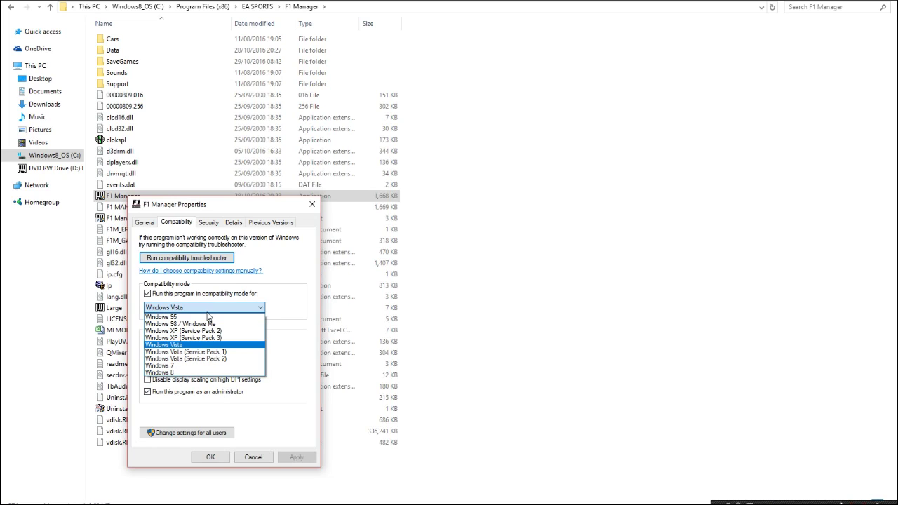
click(191, 366)
click(186, 313)
click(178, 345)
click(286, 460)
click(212, 458)
Close the pop-up video window in Chrome and download version 5.2.3790.0 of d3drm.dll from DLL-files.com
click(214, 477)
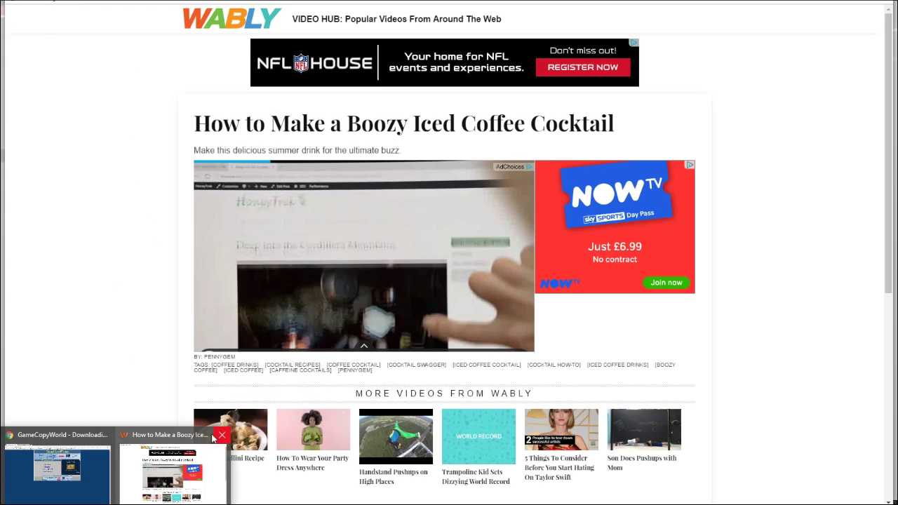
click(222, 435)
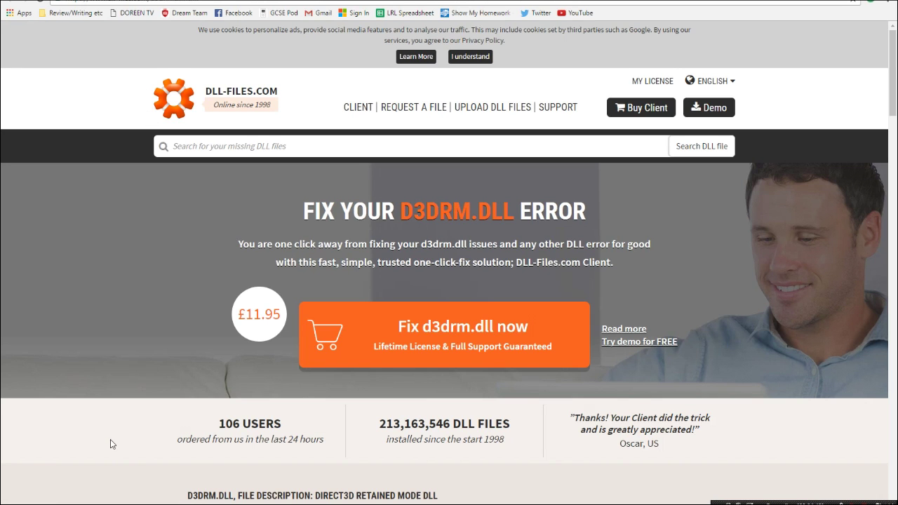
scroll(111, 442, down, 5)
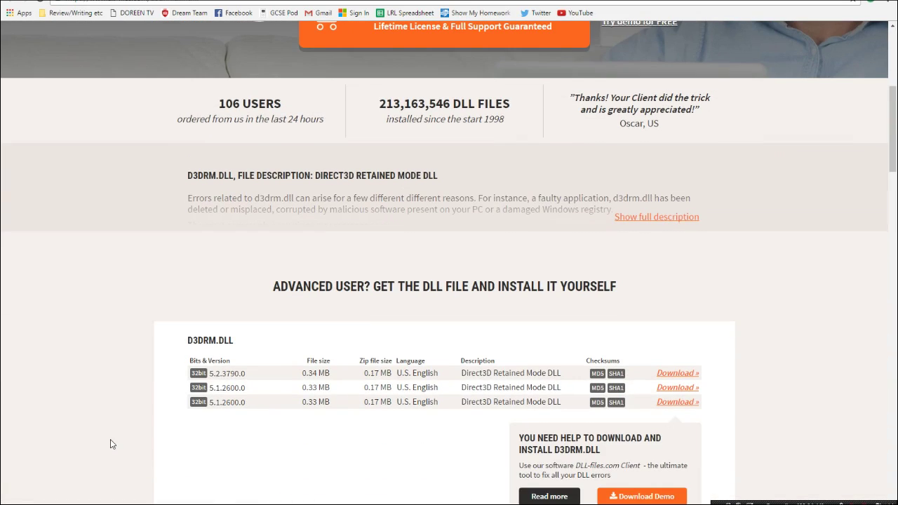
scroll(110, 440, up, 2)
scroll(571, 211, down, 3)
click(661, 266)
click(446, 447)
Open the downloaded d3drm.zip, dismiss the WinRAR trial notice and extract the archive to the Documents folder
click(31, 498)
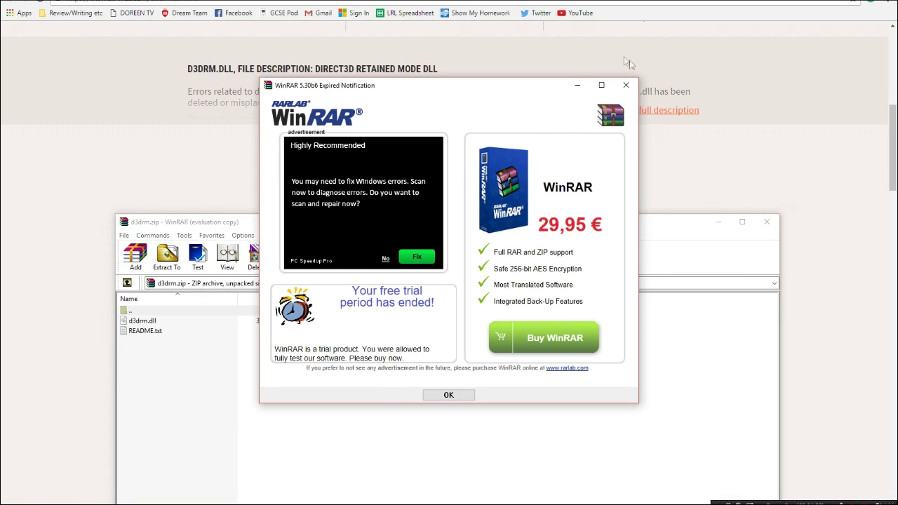
click(626, 85)
click(167, 255)
click(487, 369)
click(485, 497)
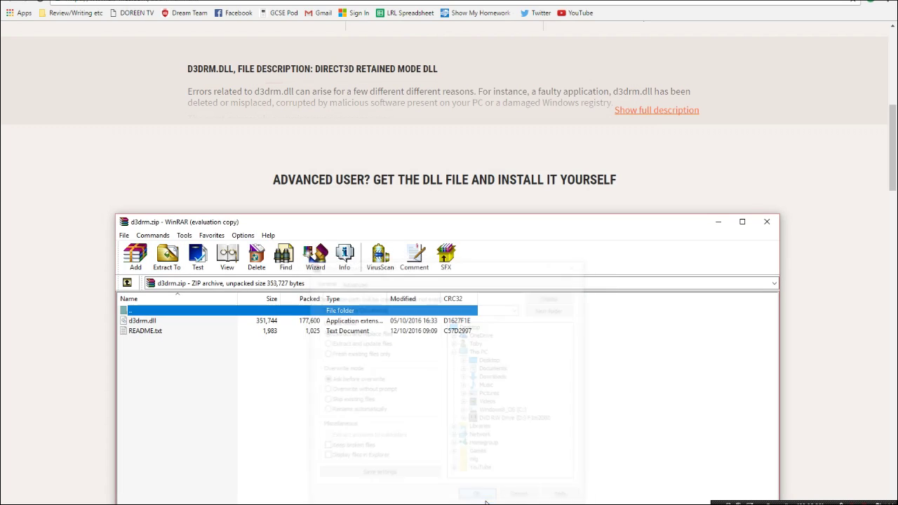